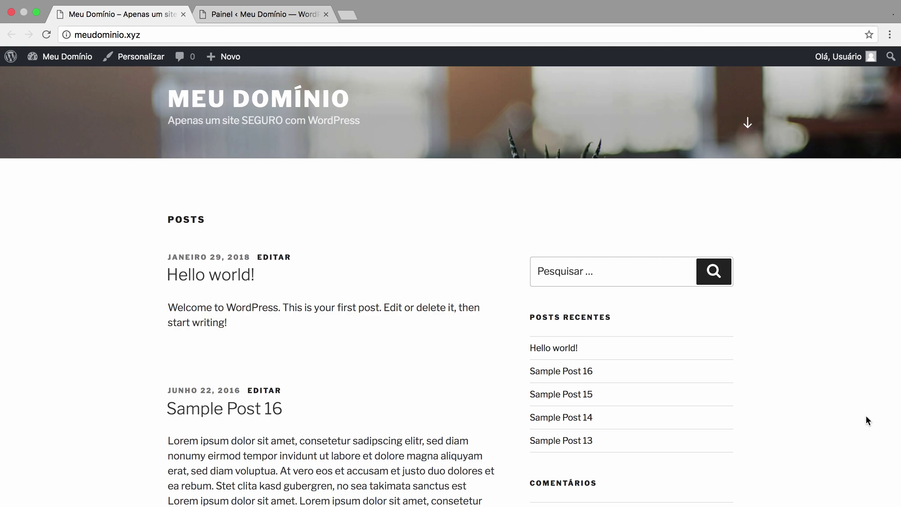
Review the site's category list, then open the post categories page in the WordPress dashboard
scroll(866, 416, "down", 12)
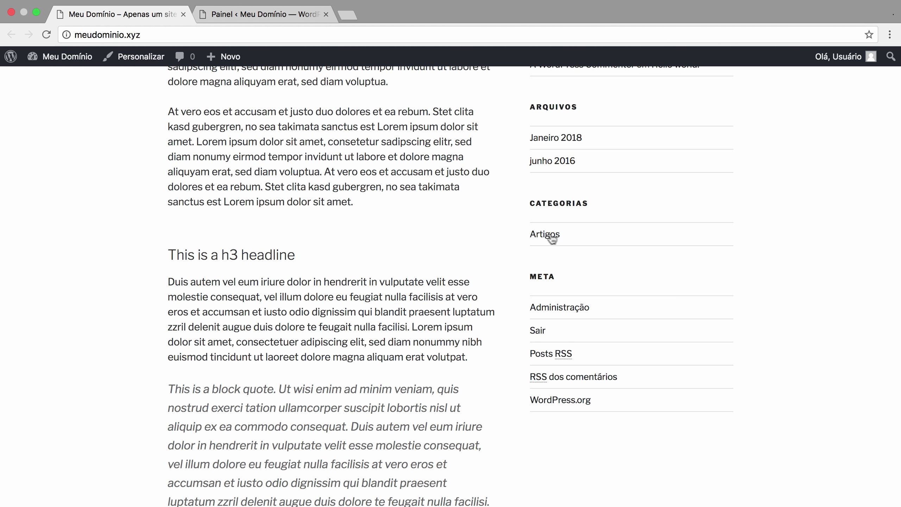
left_click(256, 15)
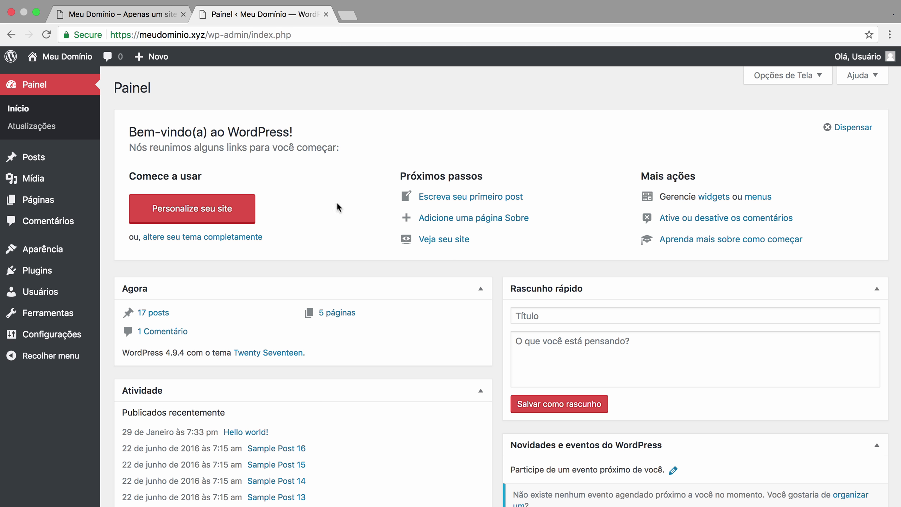
mouse_move(86, 159)
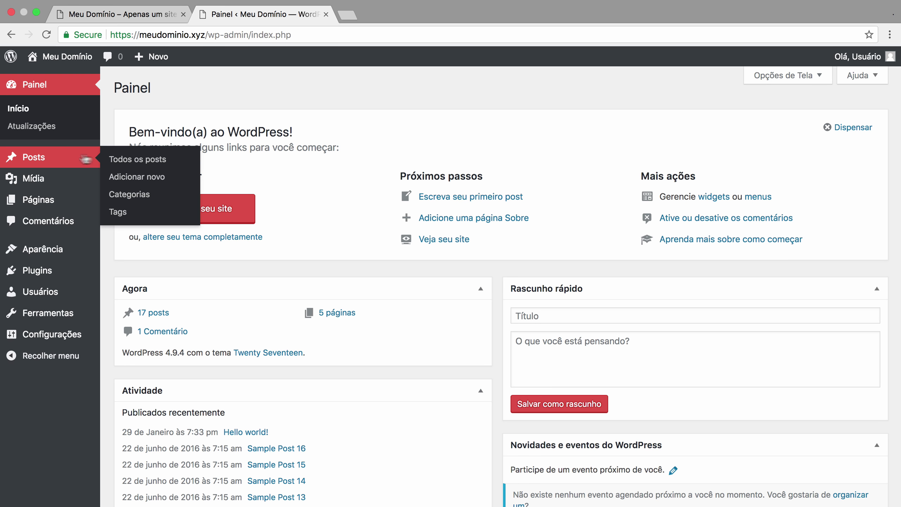
left_click(146, 196)
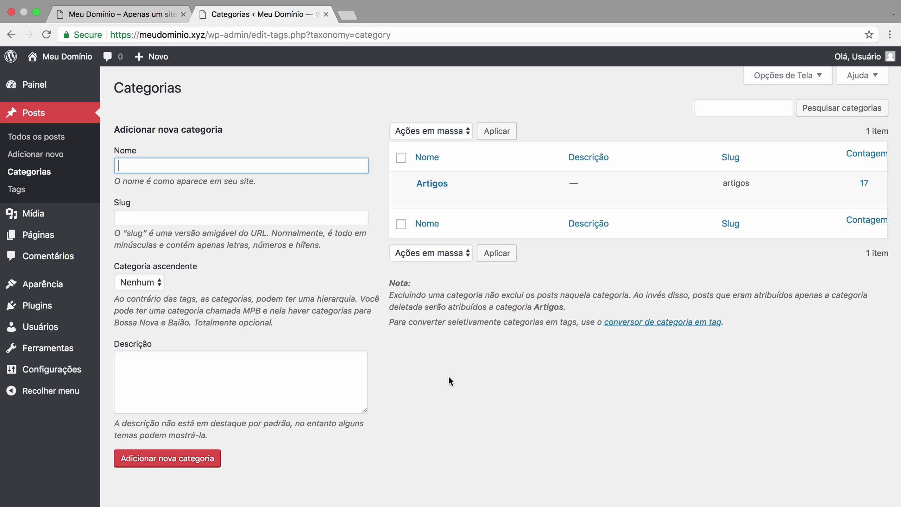
left_click(449, 378)
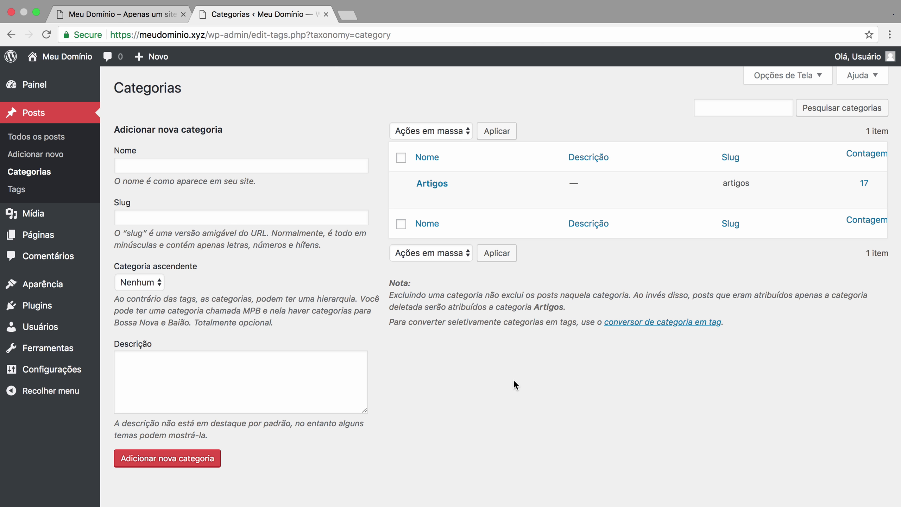
Add a new top-level post category named Tutoriais
left_click(156, 165)
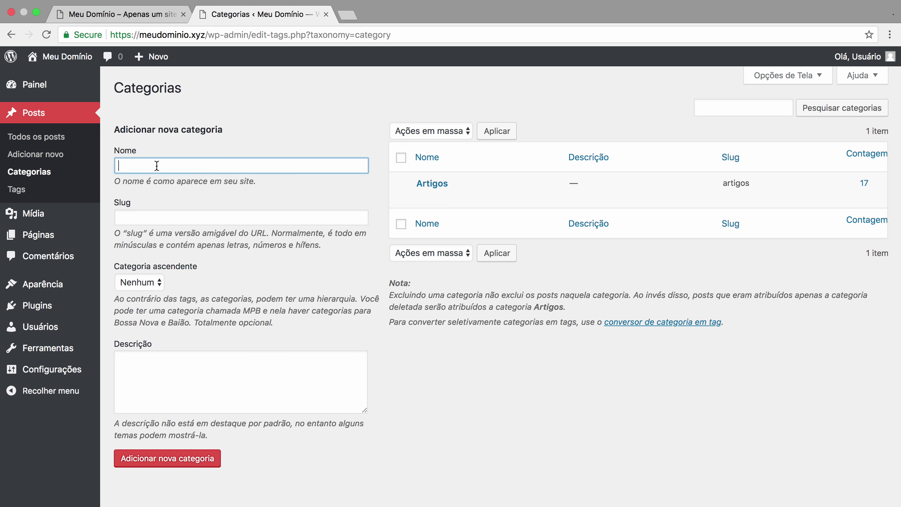
type("Tutoriais")
left_click(175, 461)
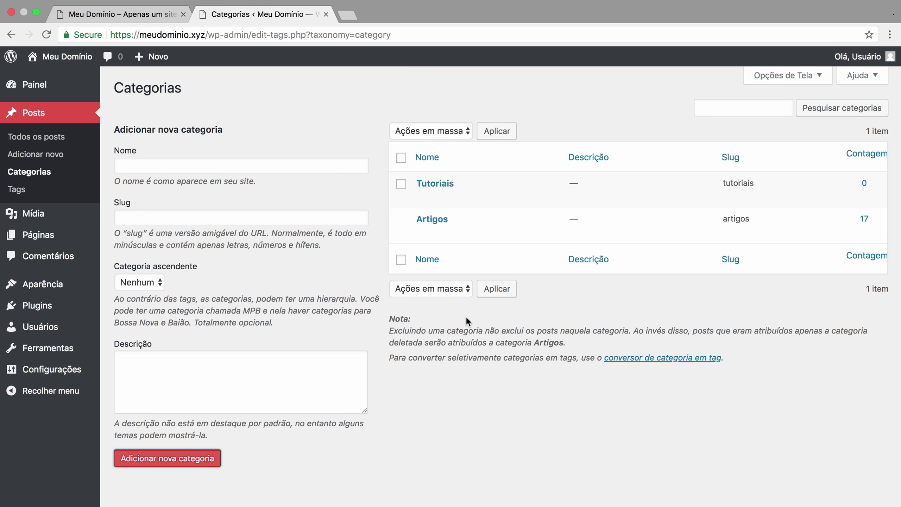
Add a category named WordPress with Tutoriais as its parent category
left_click(163, 165)
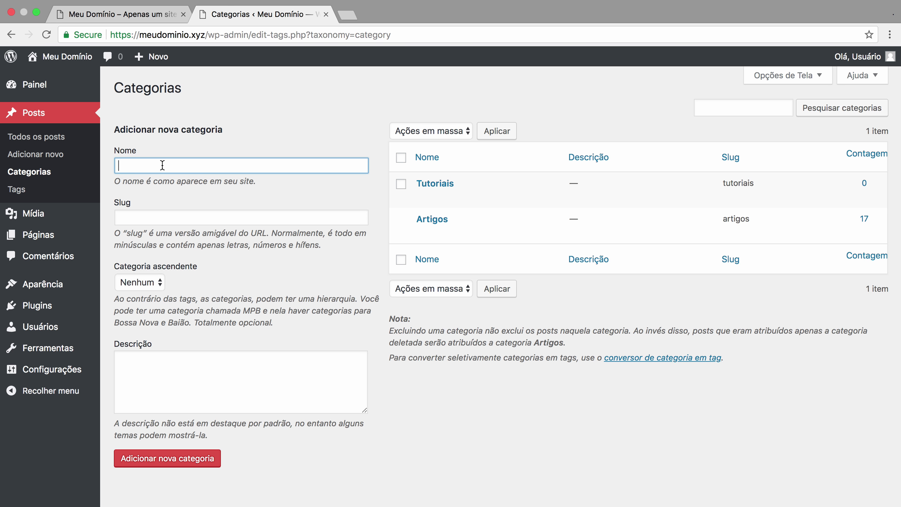
type("WordPress")
left_click(157, 282)
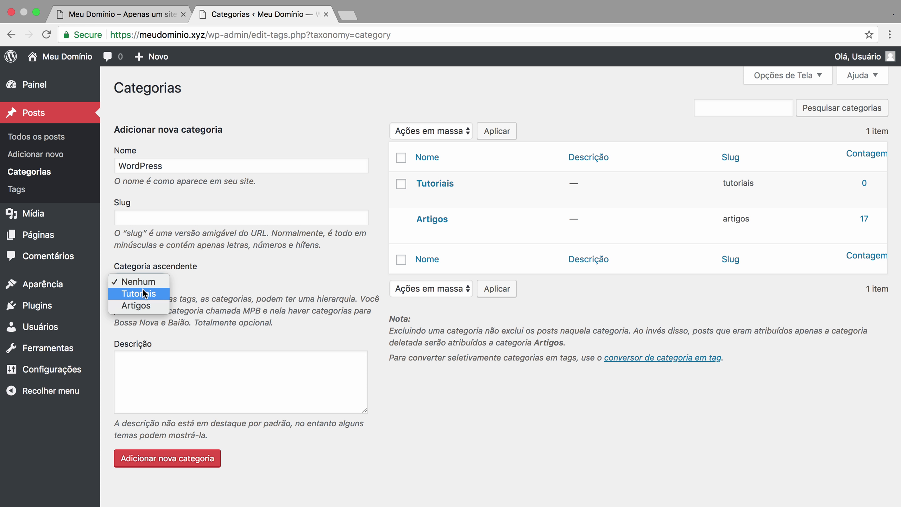
left_click(153, 294)
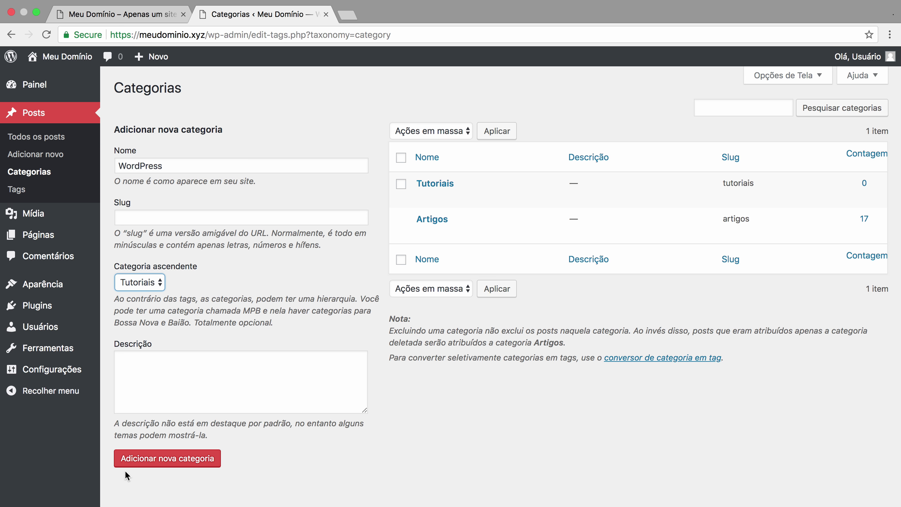
left_click(180, 460)
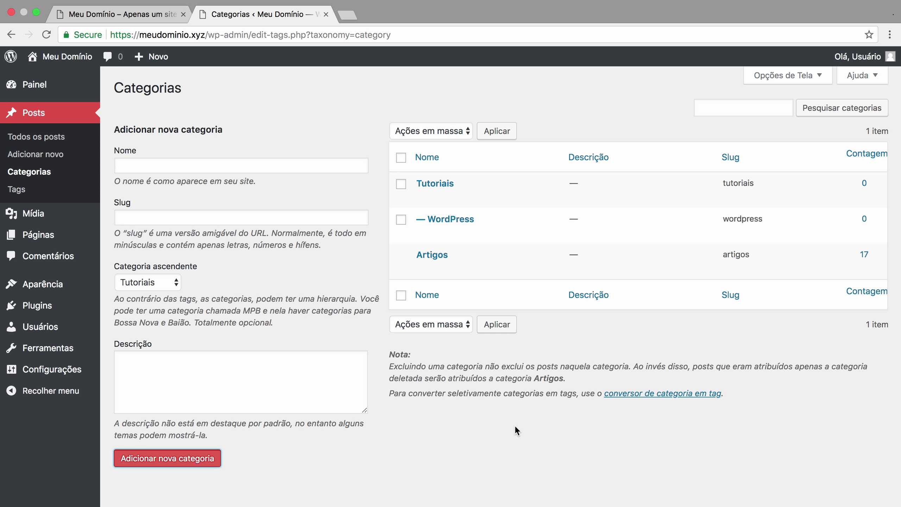
mouse_move(425, 229)
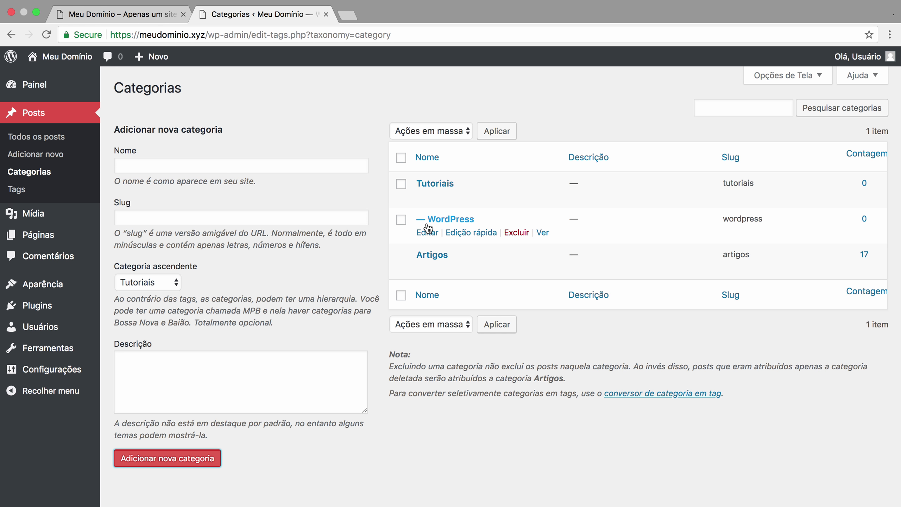
left_click(531, 441)
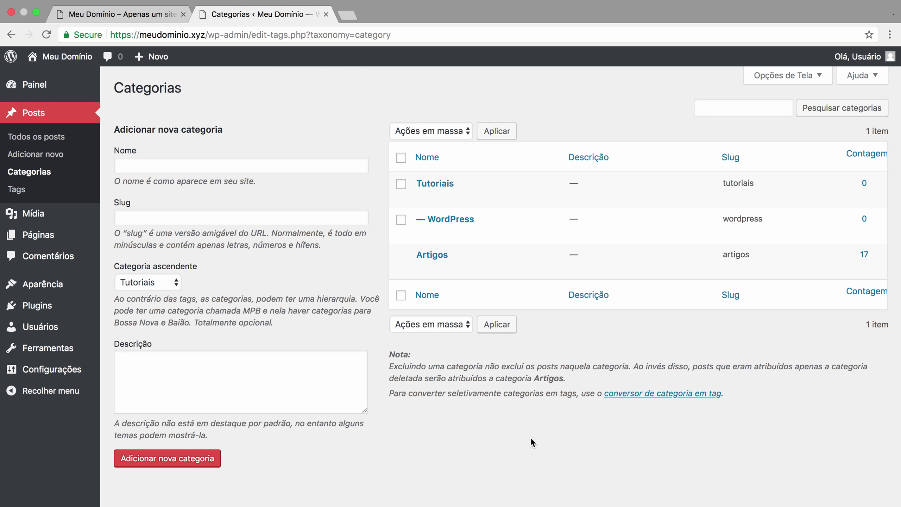
Add a category named cPanel, keeping Tutoriais as its parent category
left_click(171, 165)
type("cPanel")
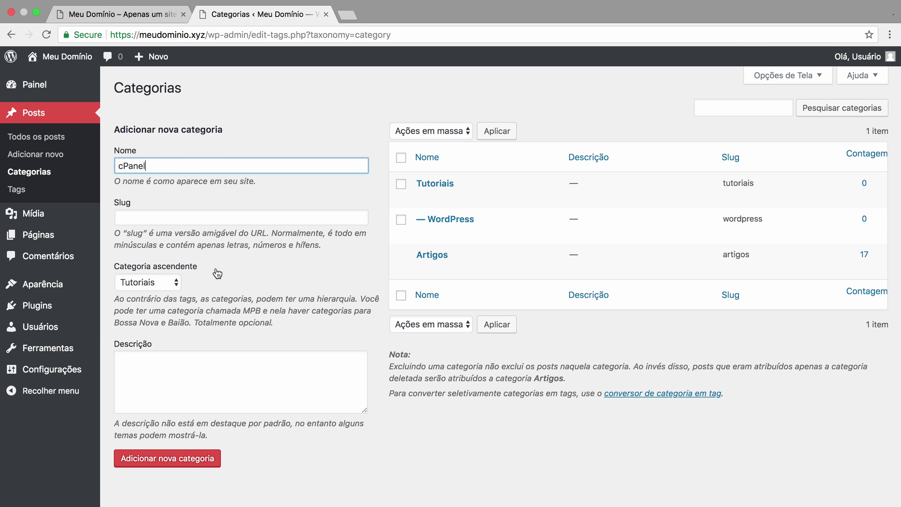
left_click(151, 282)
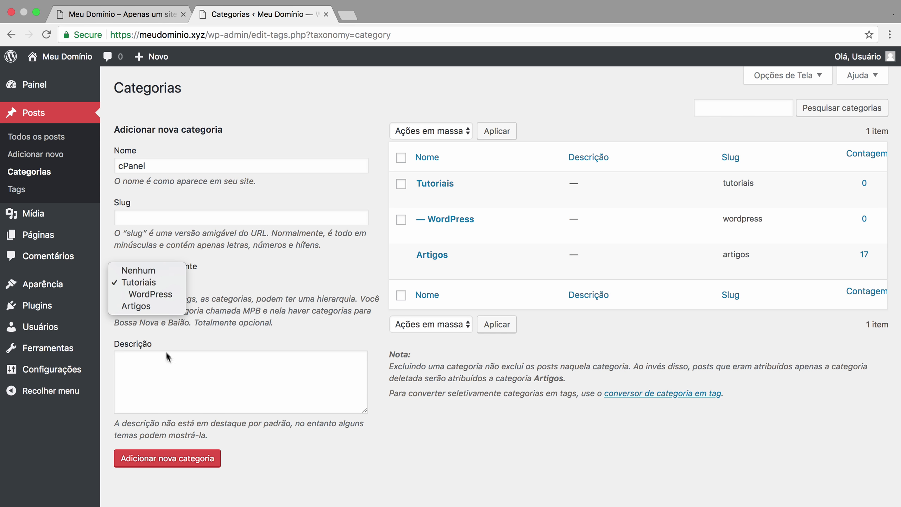
left_click(332, 505)
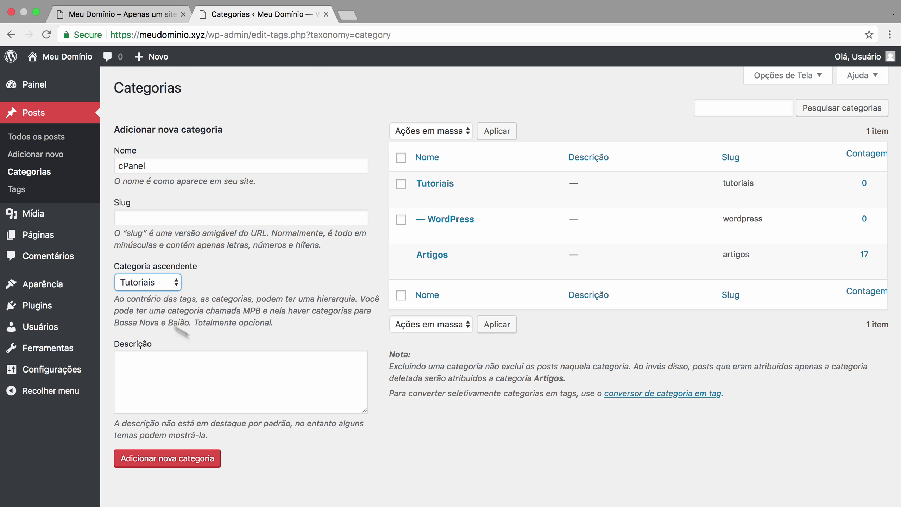
left_click(171, 463)
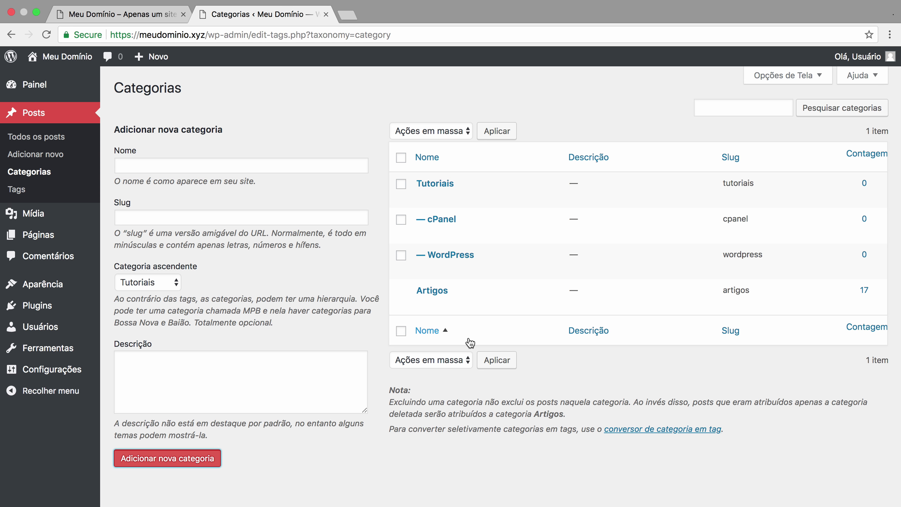
Add a category named Futebol with Artigos as its parent category
left_click(157, 163)
type("Futebol")
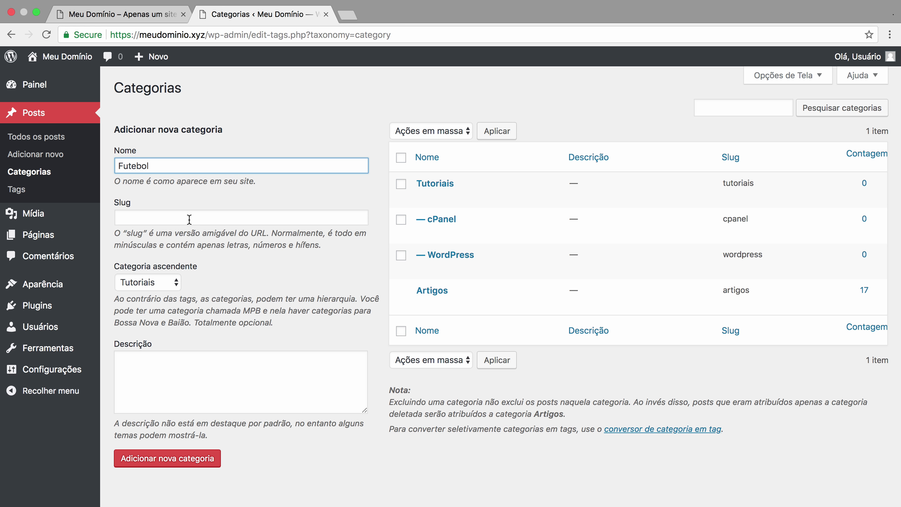
left_click(160, 284)
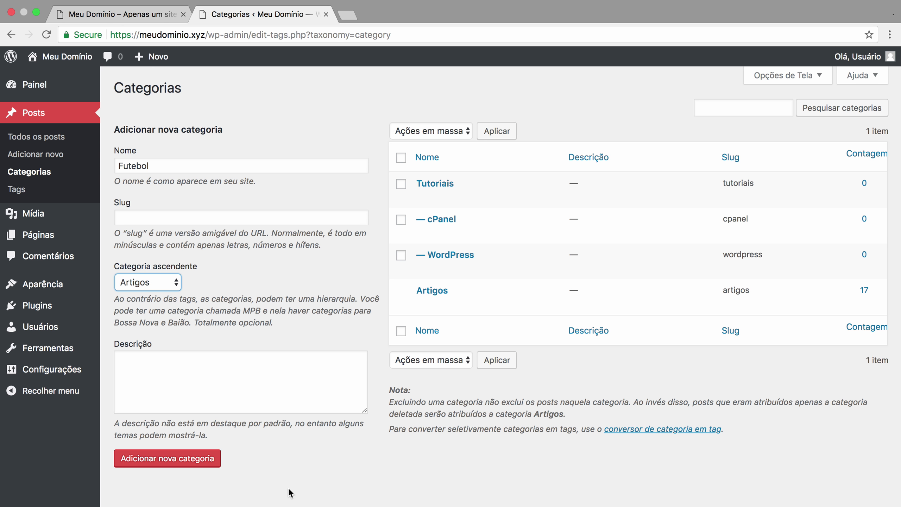
left_click(151, 458)
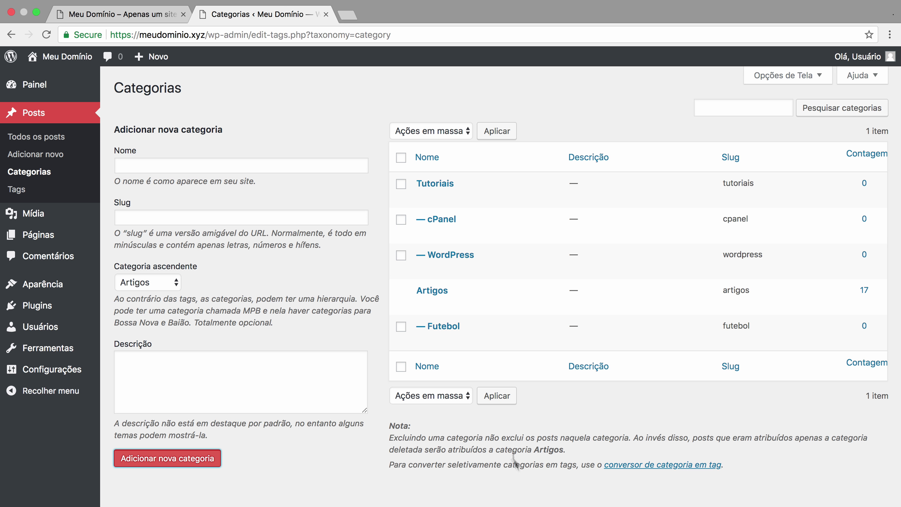
mouse_move(476, 339)
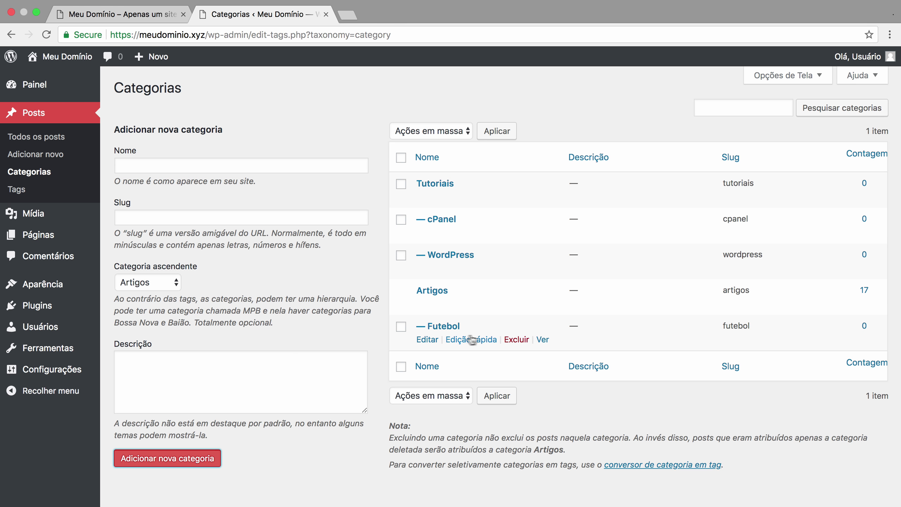
mouse_move(455, 293)
Add a category named Estadual with Futebol as its parent category
left_click(169, 167)
type("Estadual")
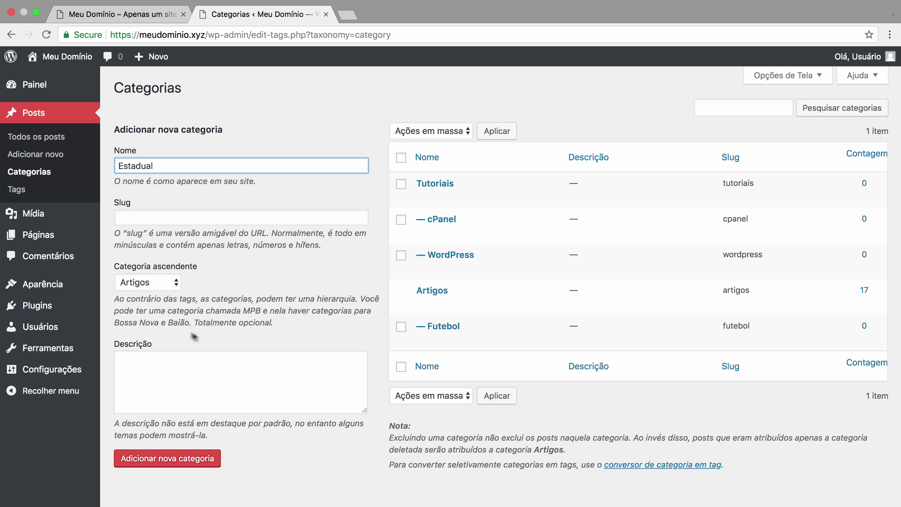
left_click(159, 283)
left_click(149, 282)
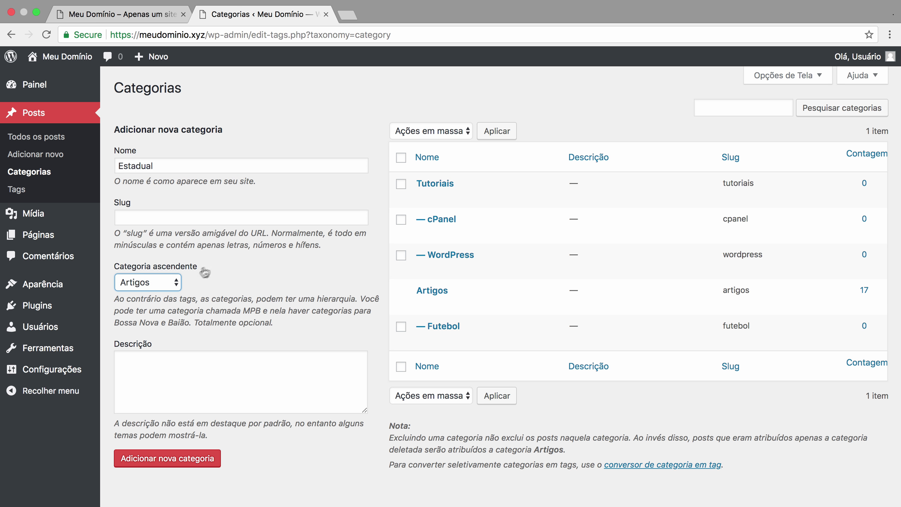
left_click(156, 282)
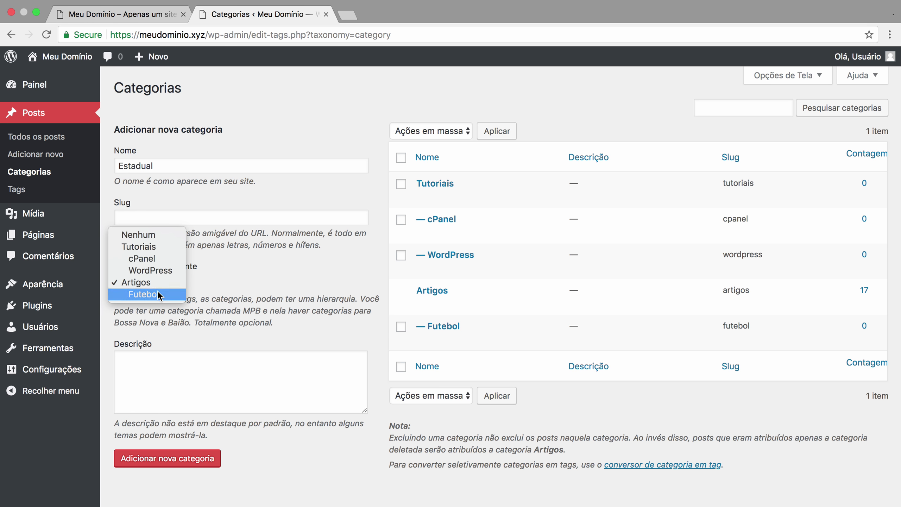
left_click(159, 294)
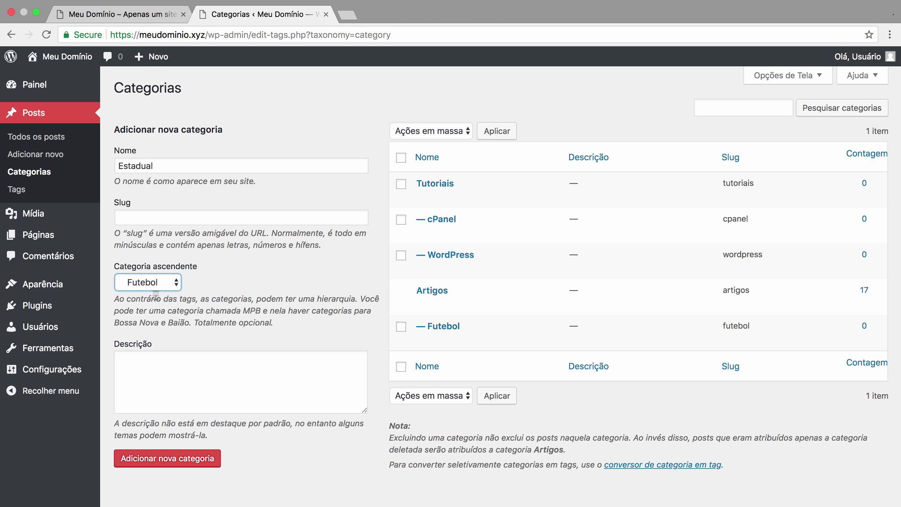
left_click(170, 467)
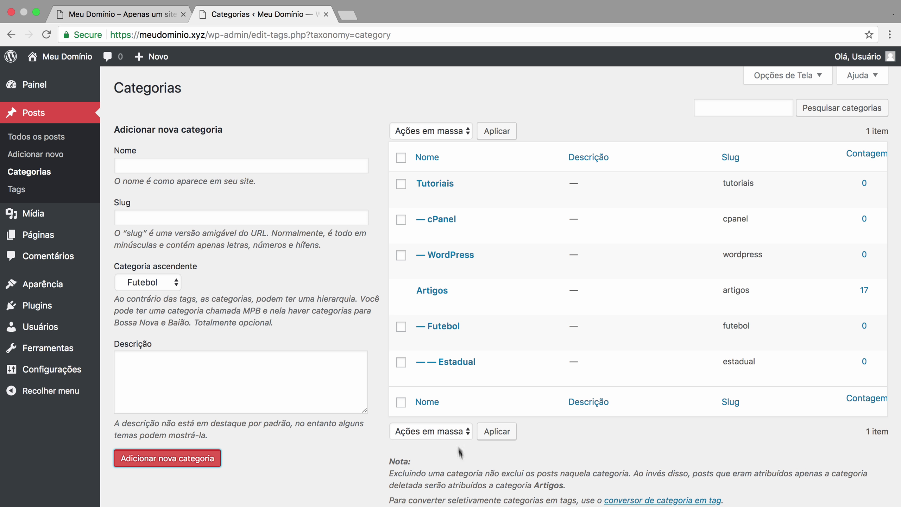
mouse_move(417, 368)
mouse_move(422, 341)
Set the parent category in the empty new-category form to Nenhum and check the available parent options
left_click(179, 283)
left_click(149, 225)
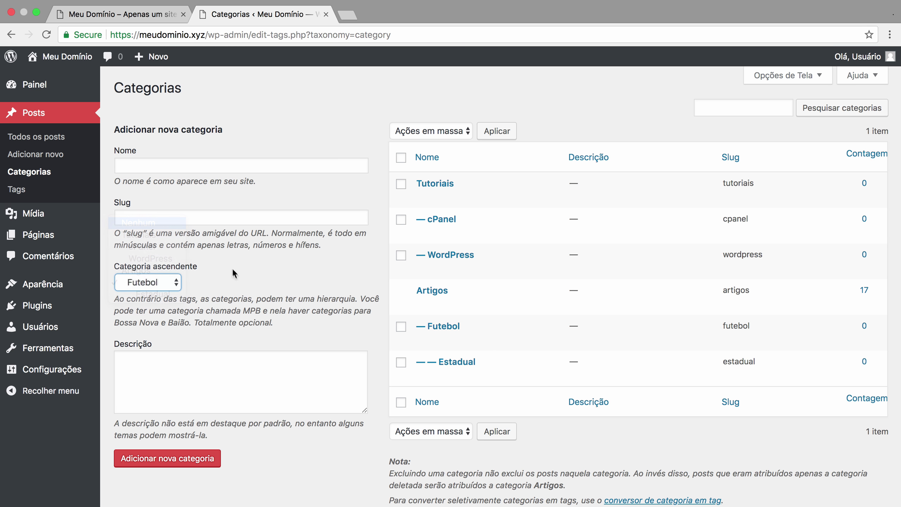
left_click(182, 283)
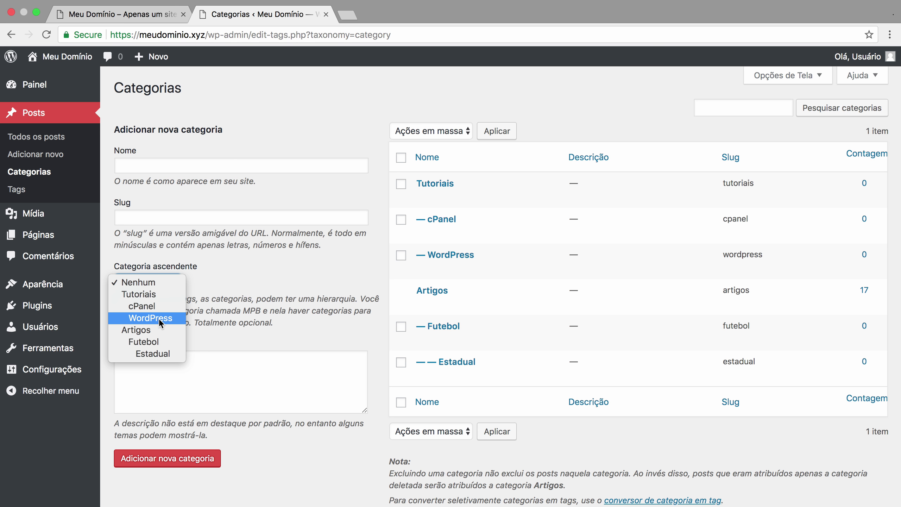
left_click(340, 322)
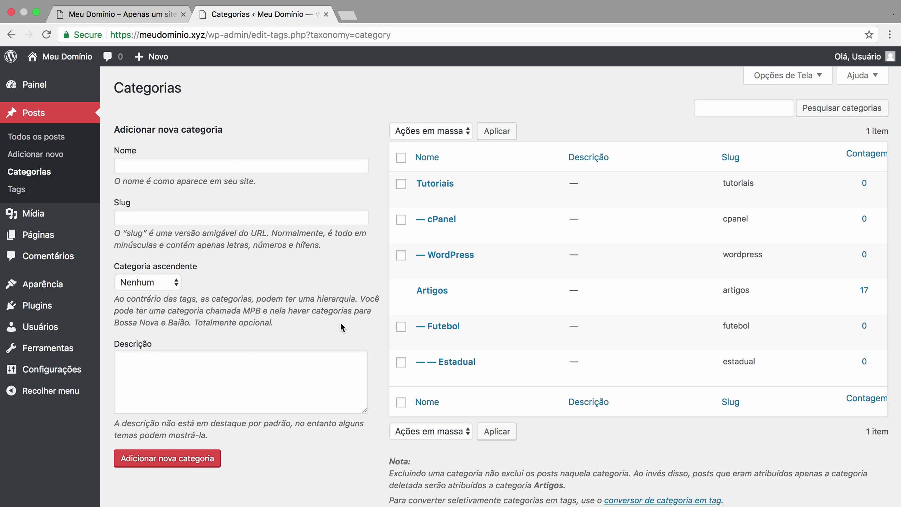
Change the parent of the Estadual category to Artigos, save the update and return to the category list
mouse_move(462, 374)
mouse_move(480, 343)
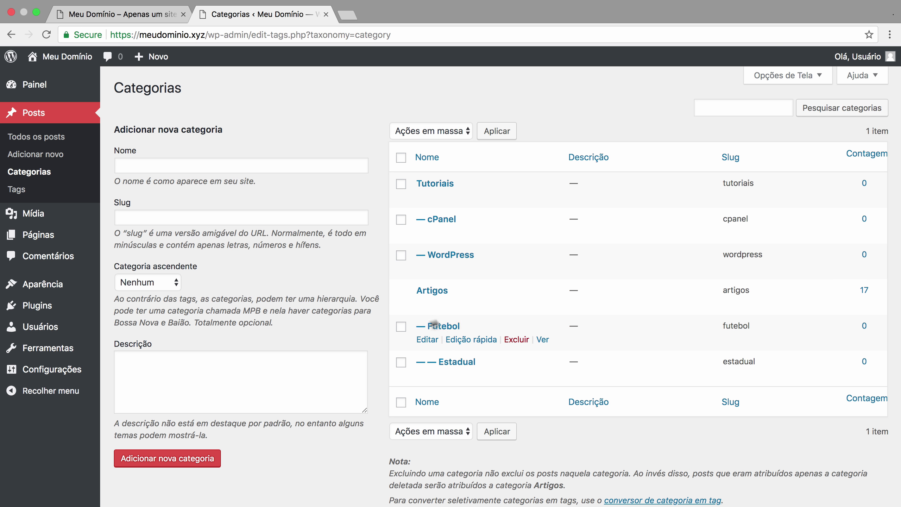
mouse_move(454, 292)
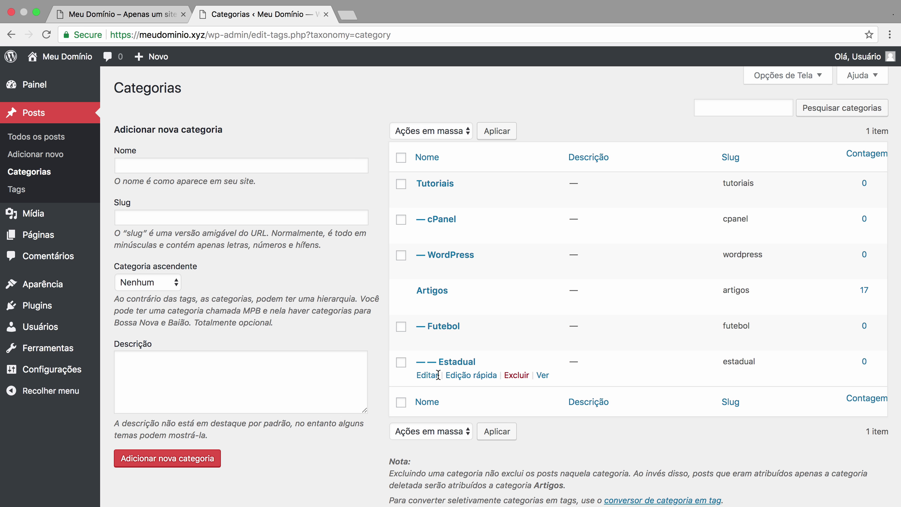
left_click(427, 375)
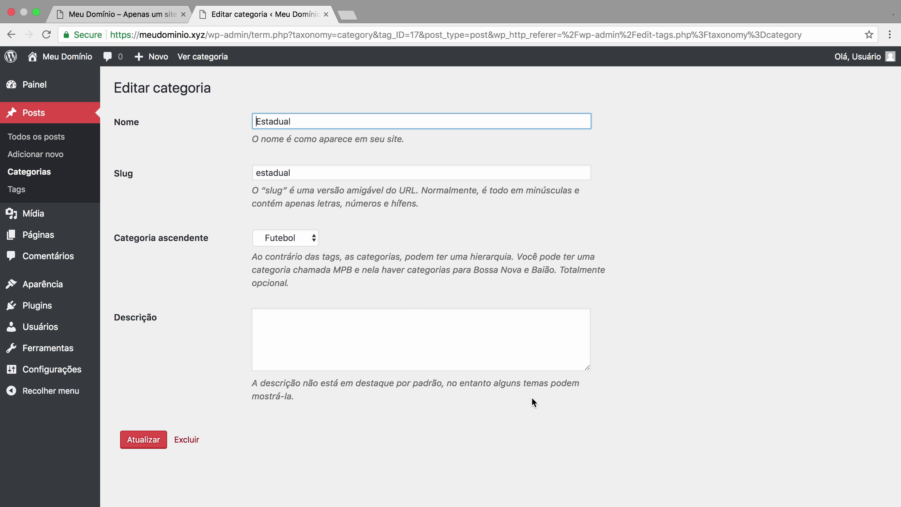
left_click(313, 238)
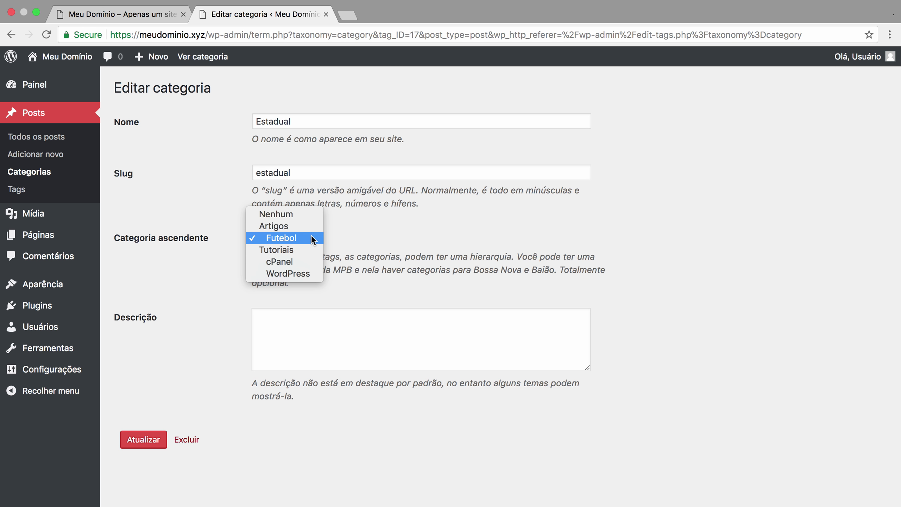
left_click(306, 226)
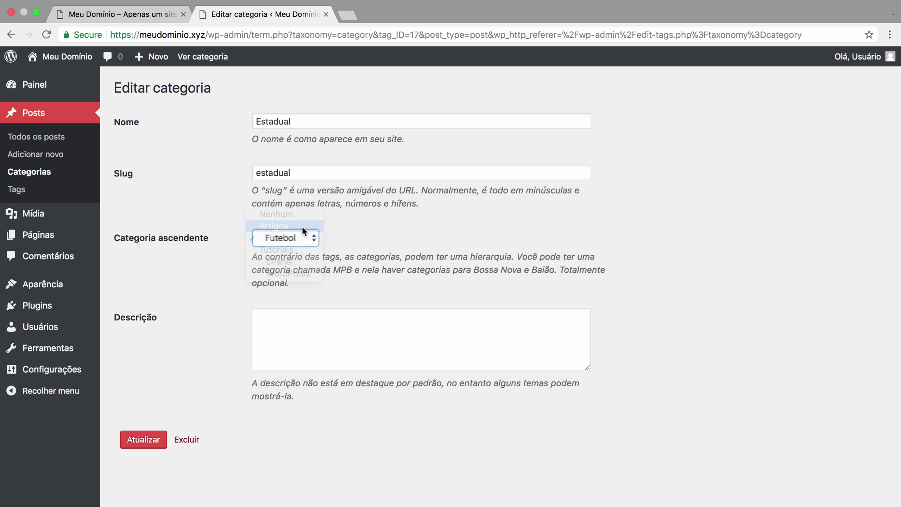
left_click(139, 438)
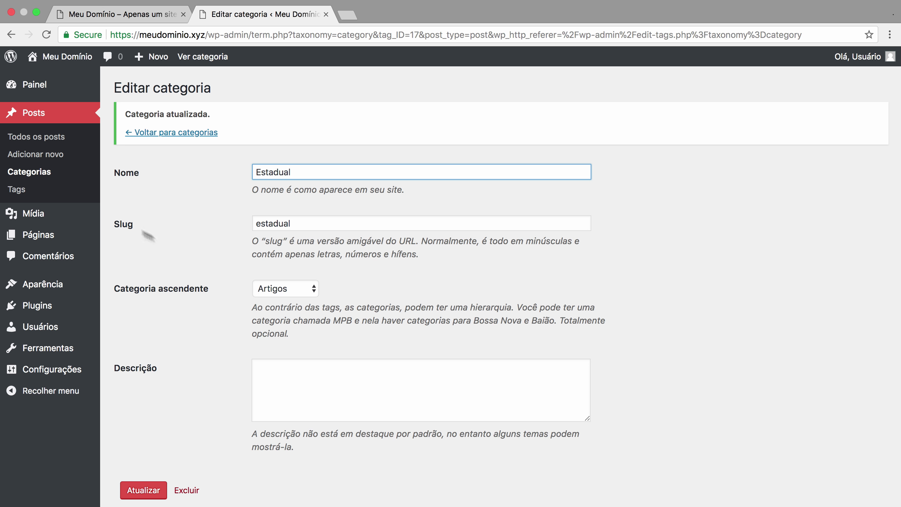
left_click(29, 172)
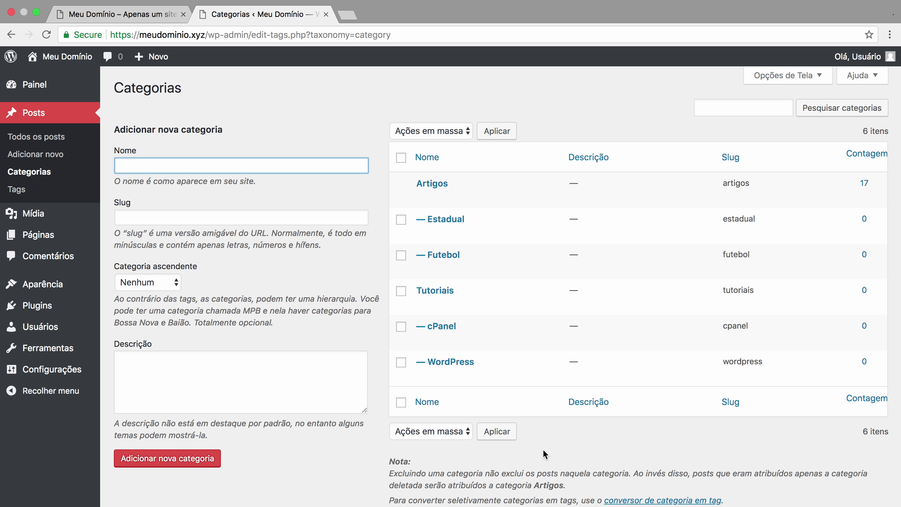
Open the Futebol category for editing and permanently delete it
mouse_move(554, 226)
left_click(562, 450)
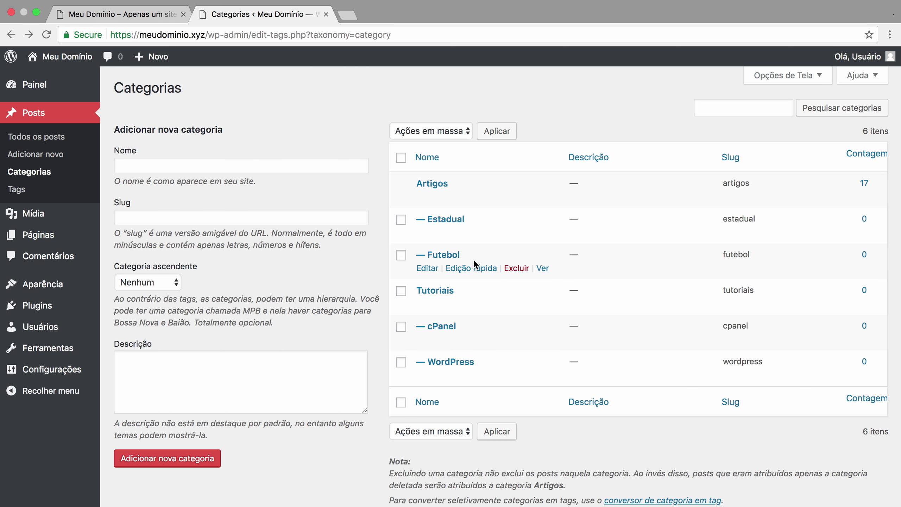
left_click(426, 269)
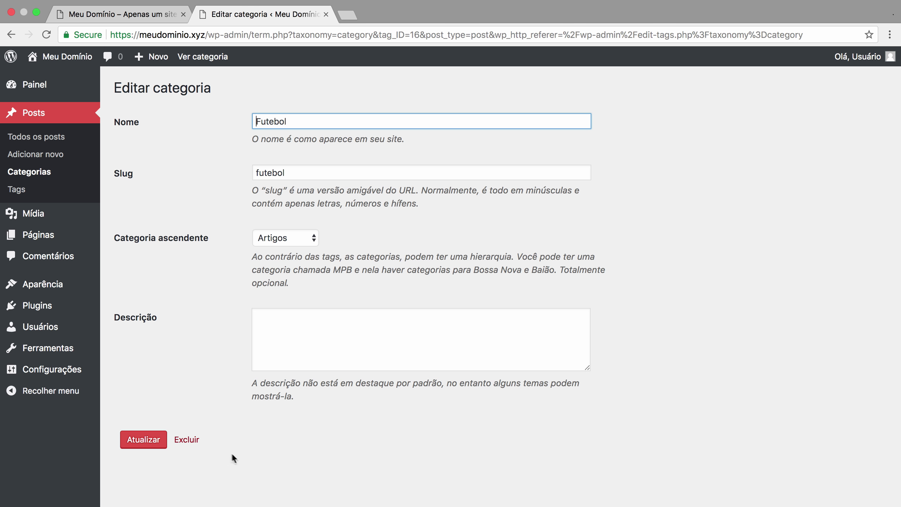
left_click(192, 441)
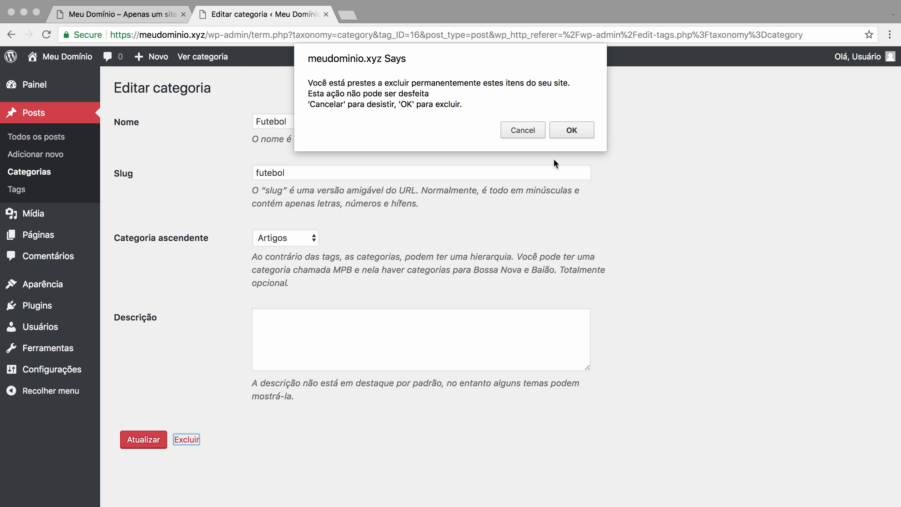
left_click(572, 130)
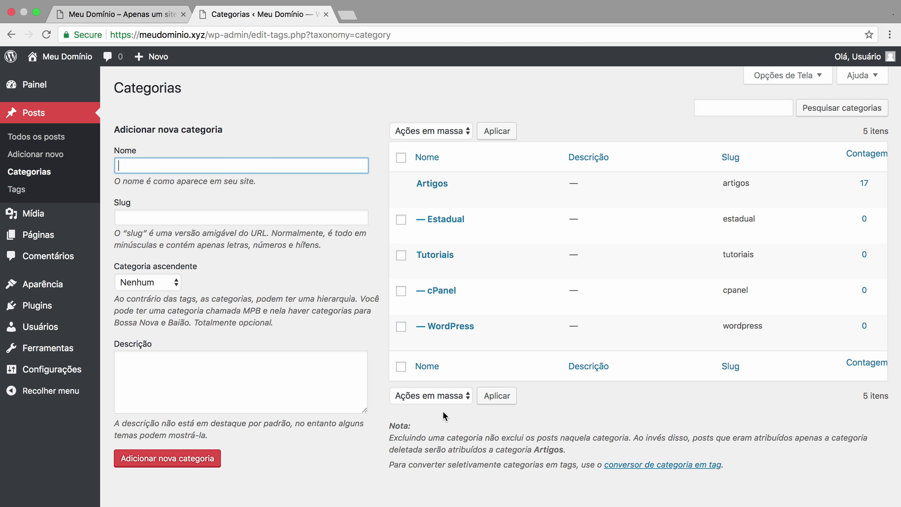